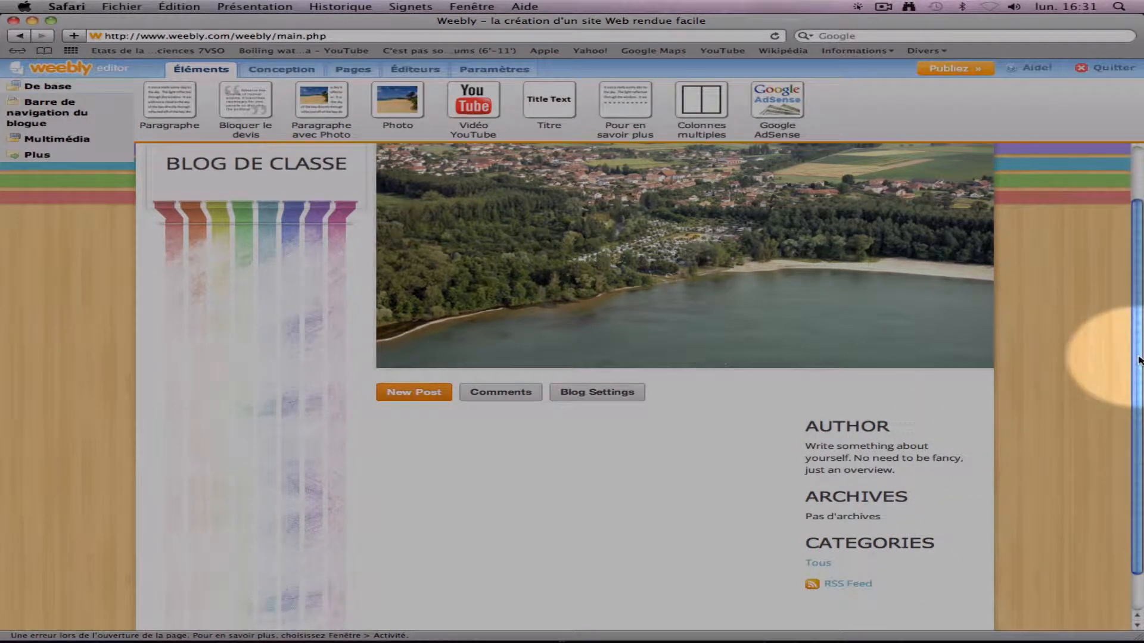
Create a new blog post titled "LAC DE NEUCHÂTEL" and set its date to 03/24/2013.
{"action": "left_click_drag", "start_coordinate": [1138, 361], "coordinate": [1116, 309]}
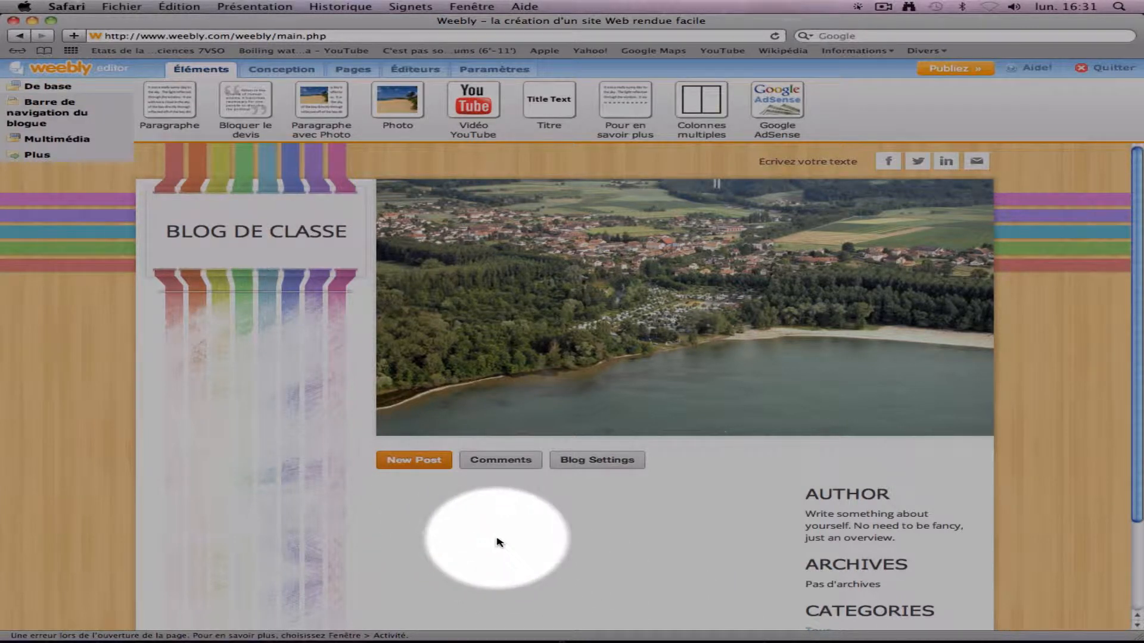
{"action": "left_click", "coordinate": [416, 460]}
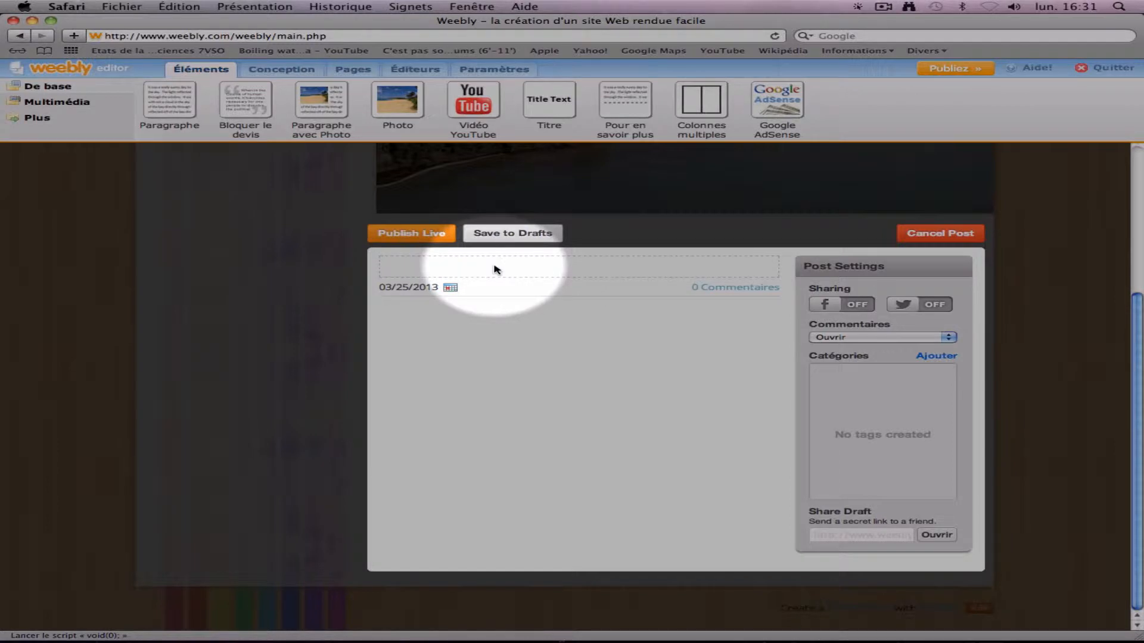
{"action": "type", "text": "L"}
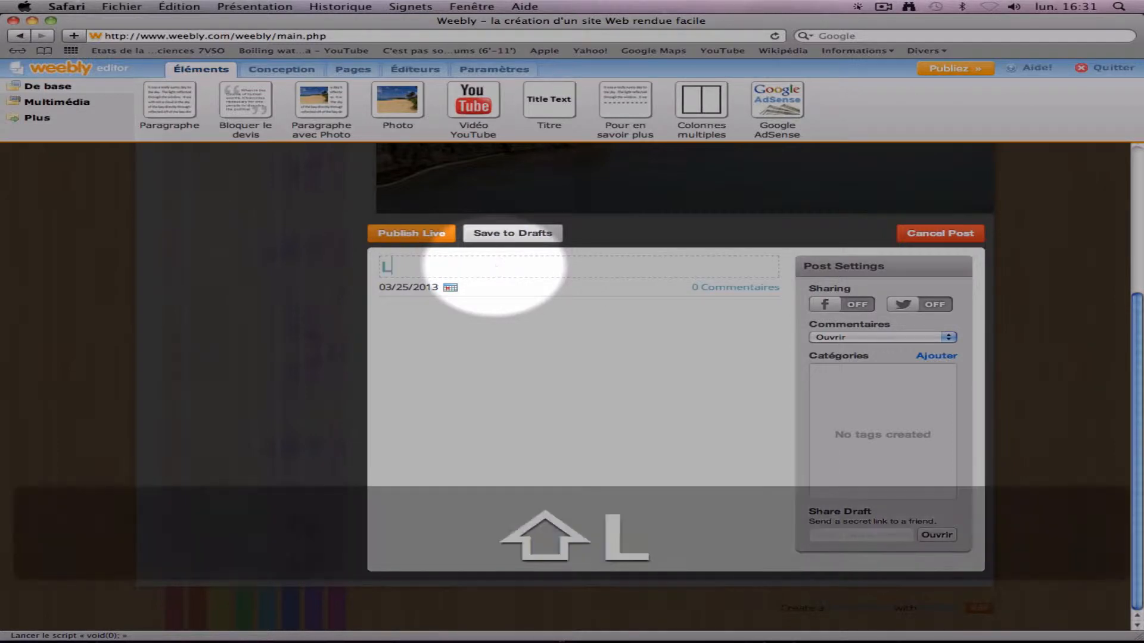
{"action": "type", "text": "AC DE NEUCHÂTEL"}
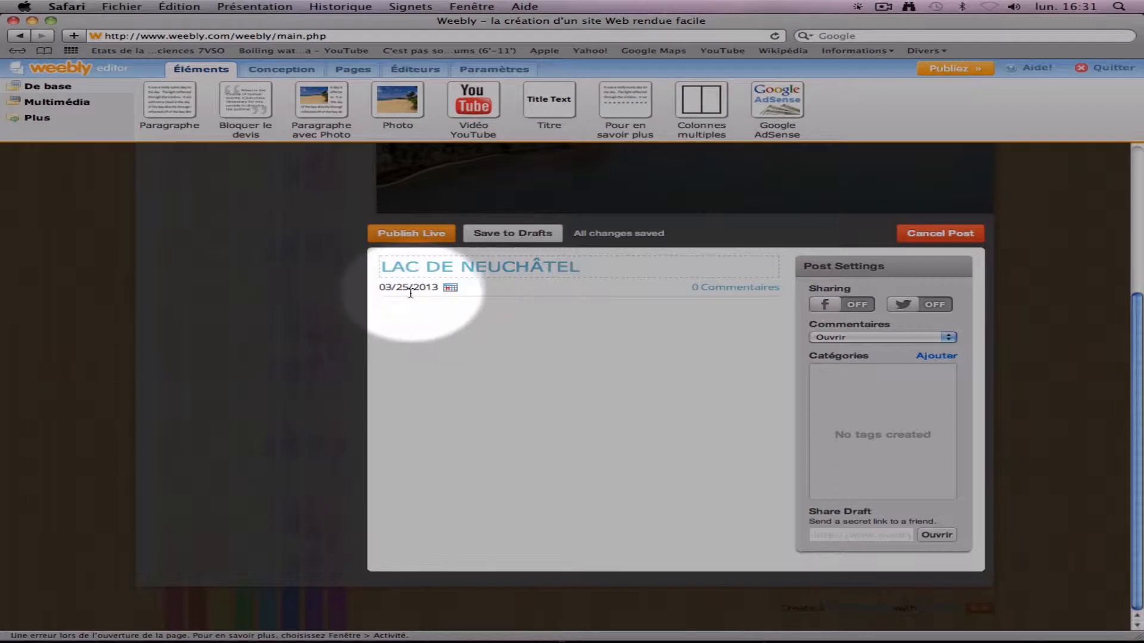
{"action": "left_click", "coordinate": [450, 290]}
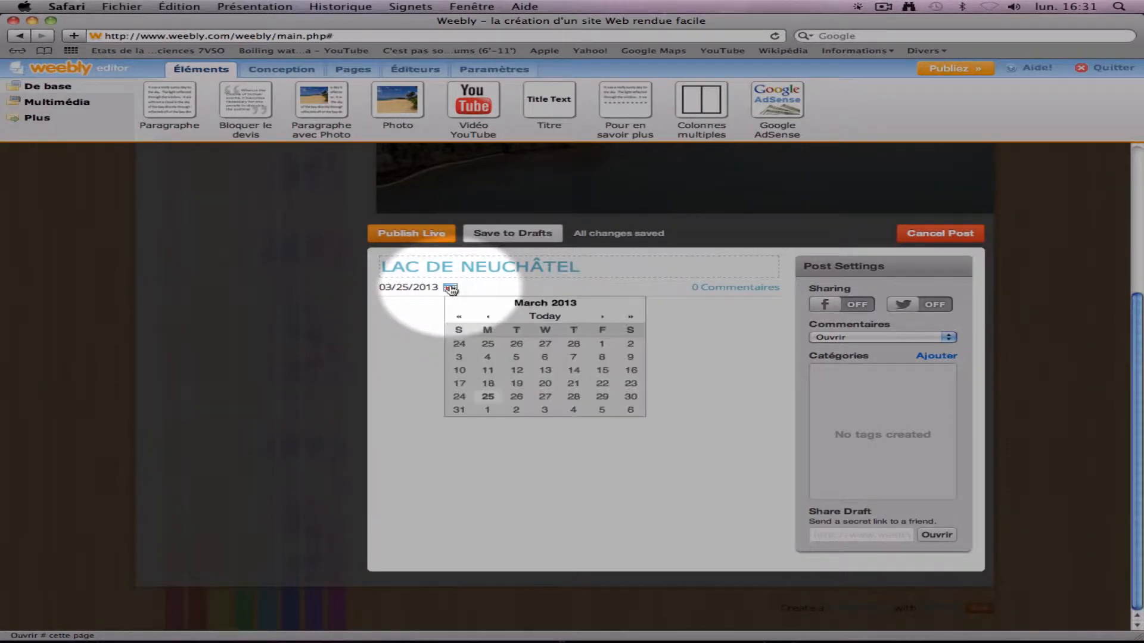
{"action": "left_click", "coordinate": [458, 396]}
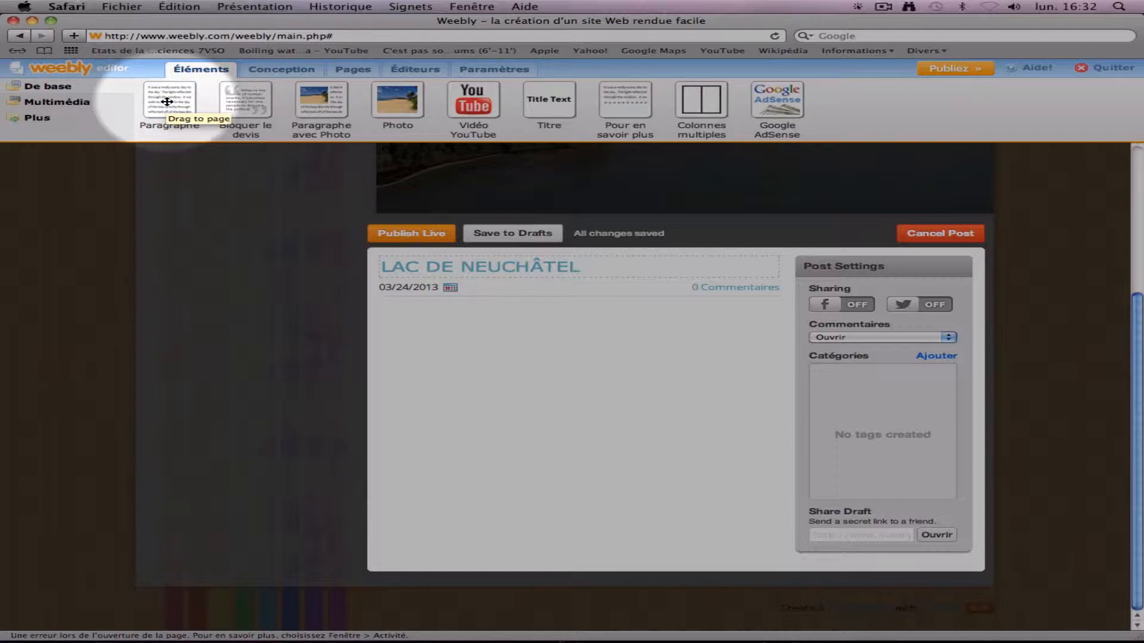
Add a paragraph element to the post and replace its placeholder text with "Le lac de Neuchâtel .....".
{"action": "left_click_drag", "start_coordinate": [167, 103], "coordinate": [459, 331]}
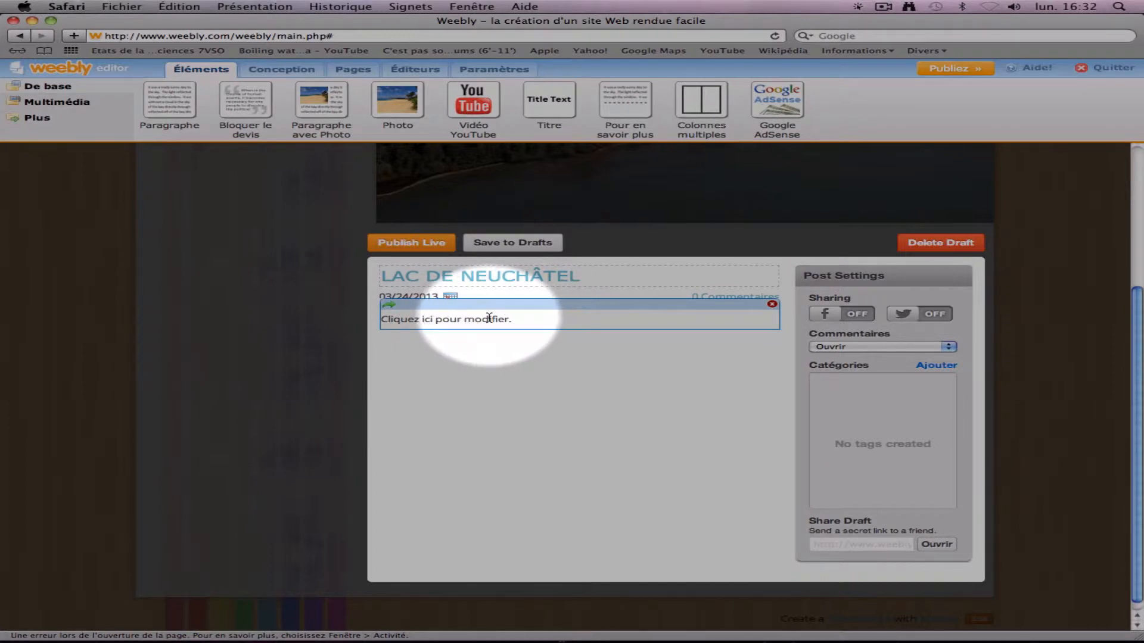
{"action": "left_click", "coordinate": [511, 320]}
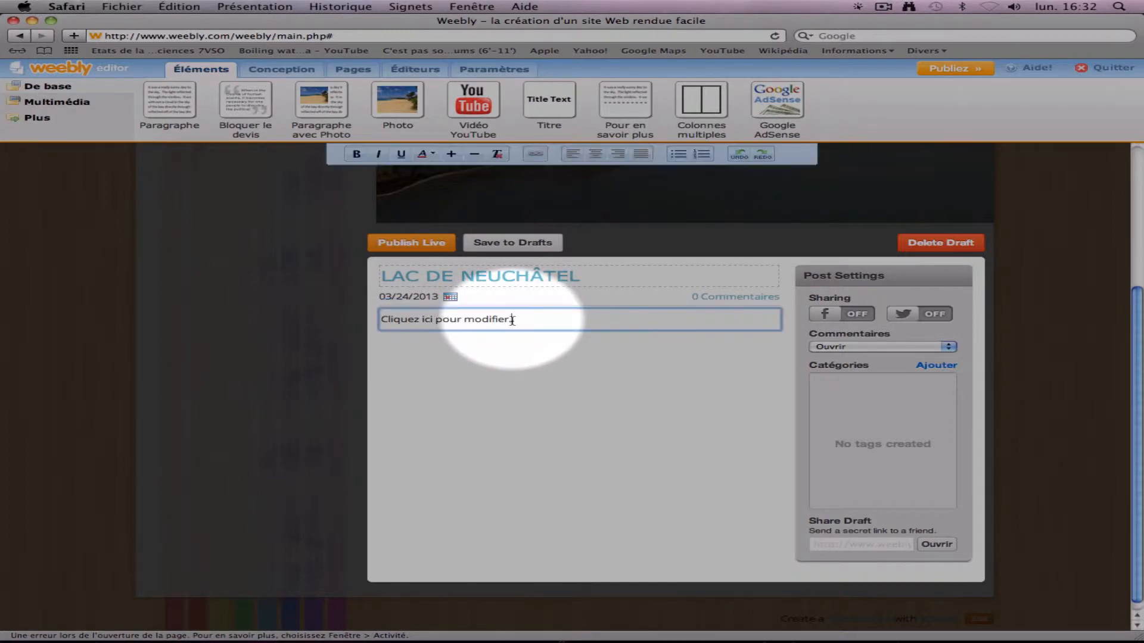
{"action": "left_click_drag", "start_coordinate": [511, 320], "coordinate": [388, 312]}
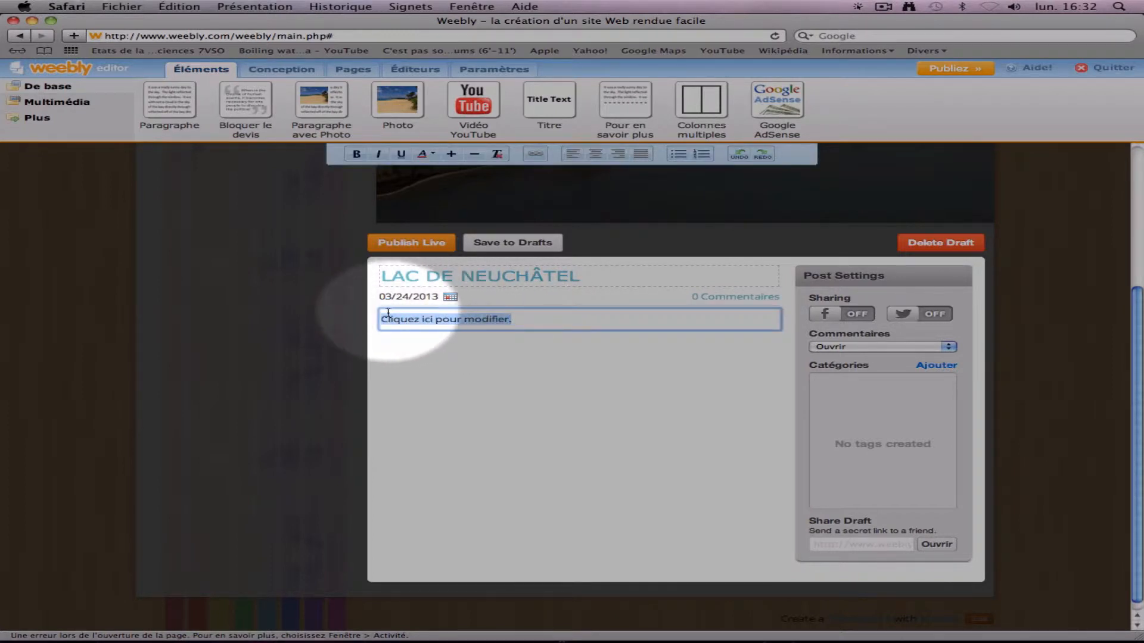
{"action": "type", "text": "Le la"}
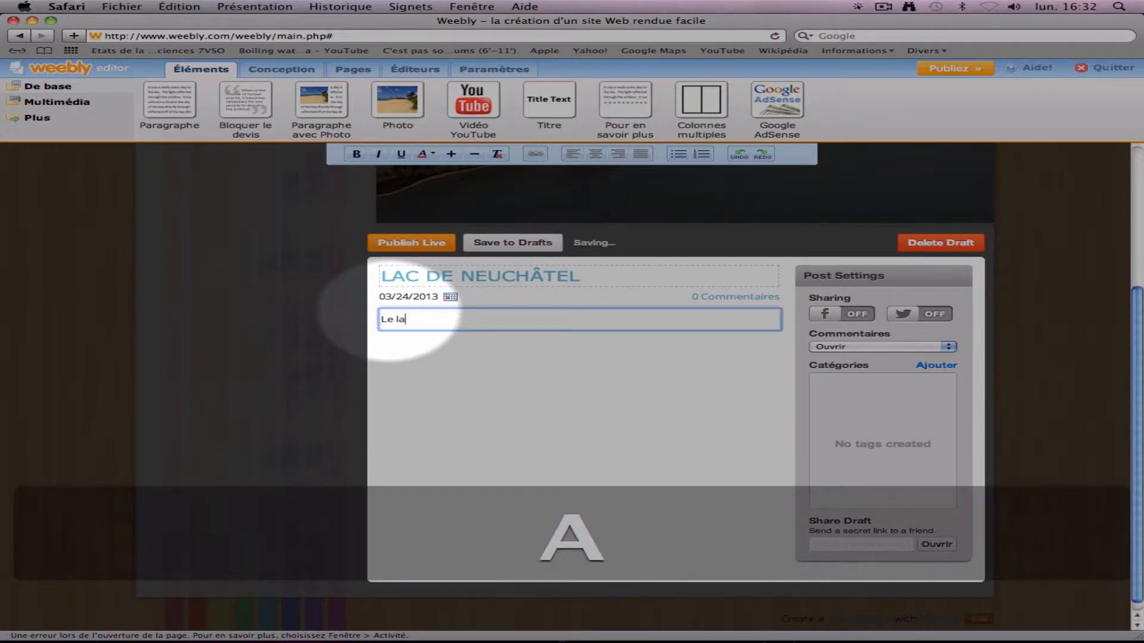
{"action": "type", "text": "c de "}
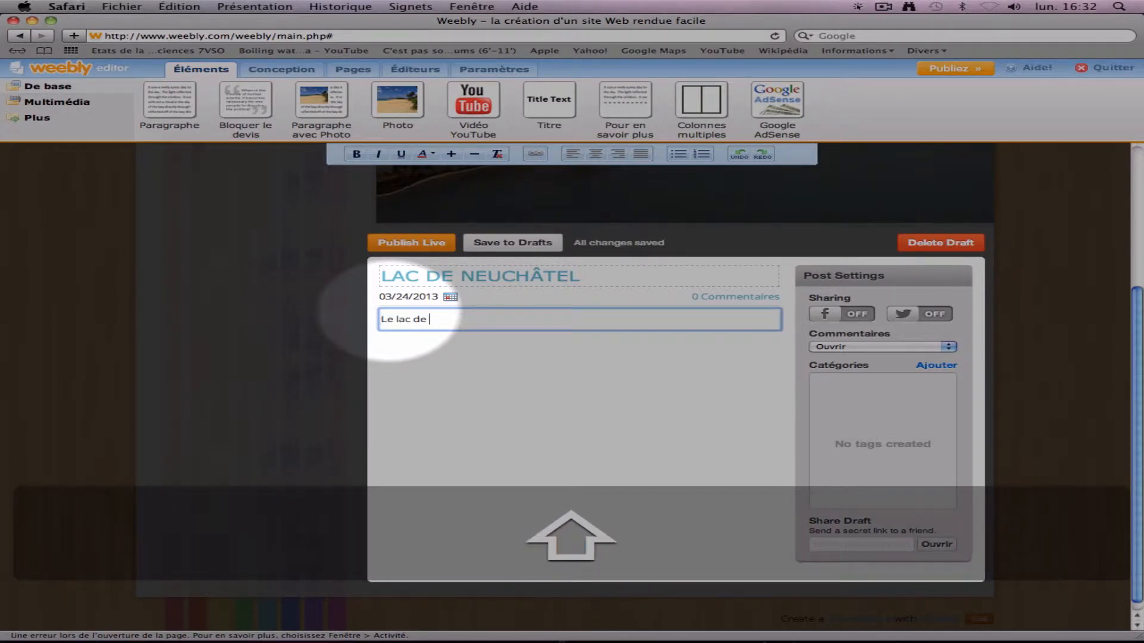
{"action": "type", "text": "Neuchâe"}
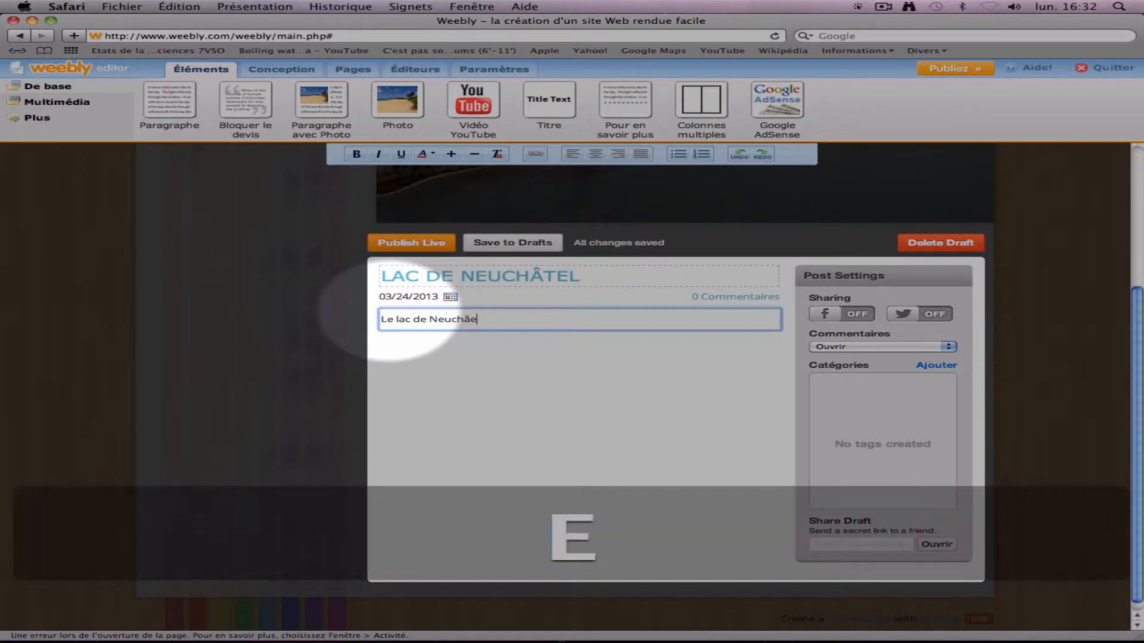
{"action": "key", "text": "BackSpace"}
{"action": "type", "text": "tel ."}
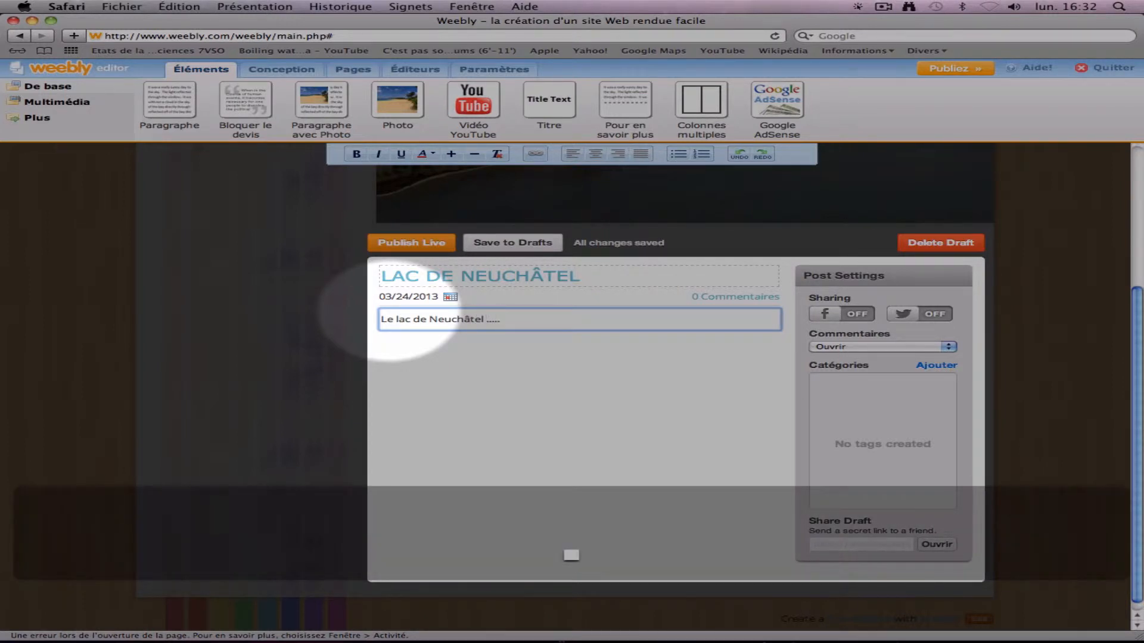
{"action": "type", "text": "...."}
{"action": "left_click", "coordinate": [659, 375]}
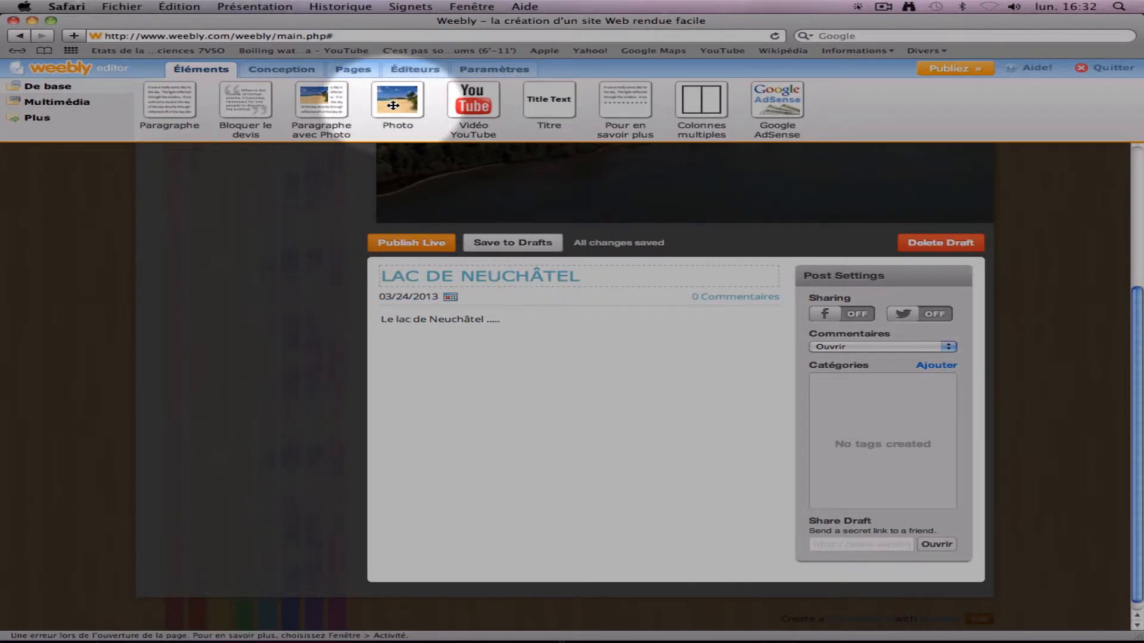
Add a photo element below the paragraph and insert the image from the copied web URL ending in Image_5-17-2f763.png.
{"action": "left_click_drag", "start_coordinate": [393, 105], "coordinate": [428, 352]}
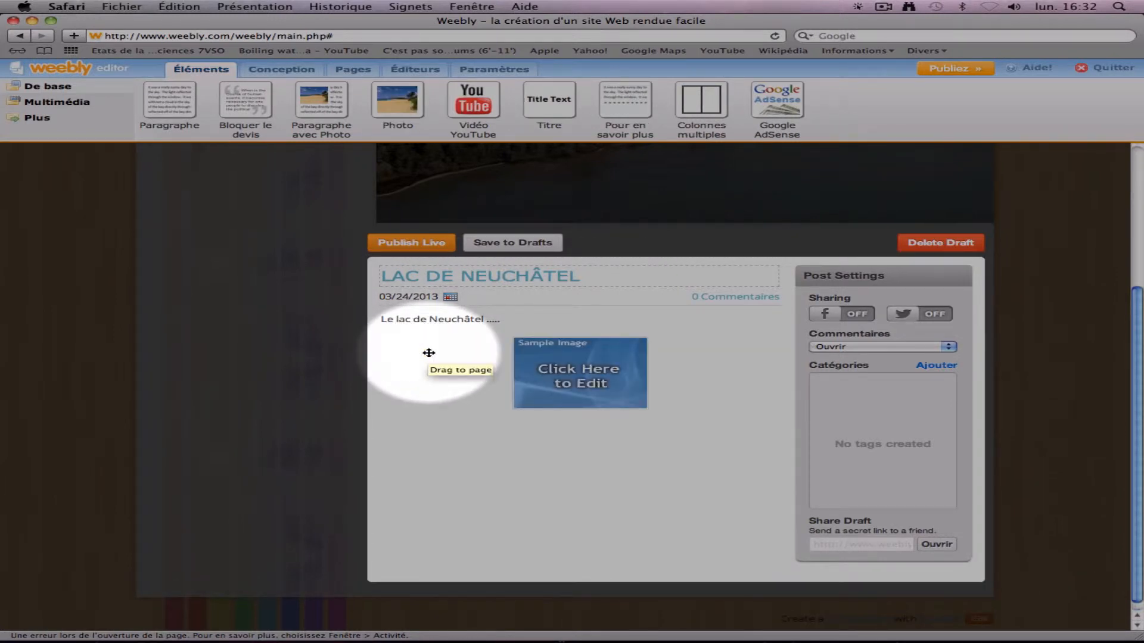
{"action": "left_click", "coordinate": [570, 380]}
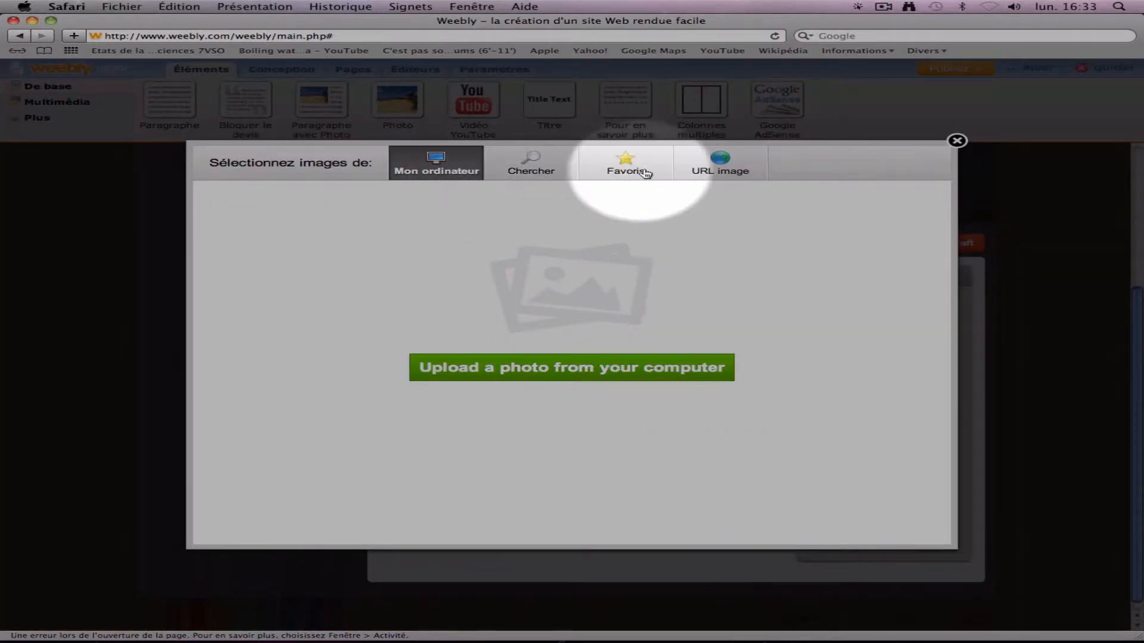
{"action": "left_click", "coordinate": [711, 173]}
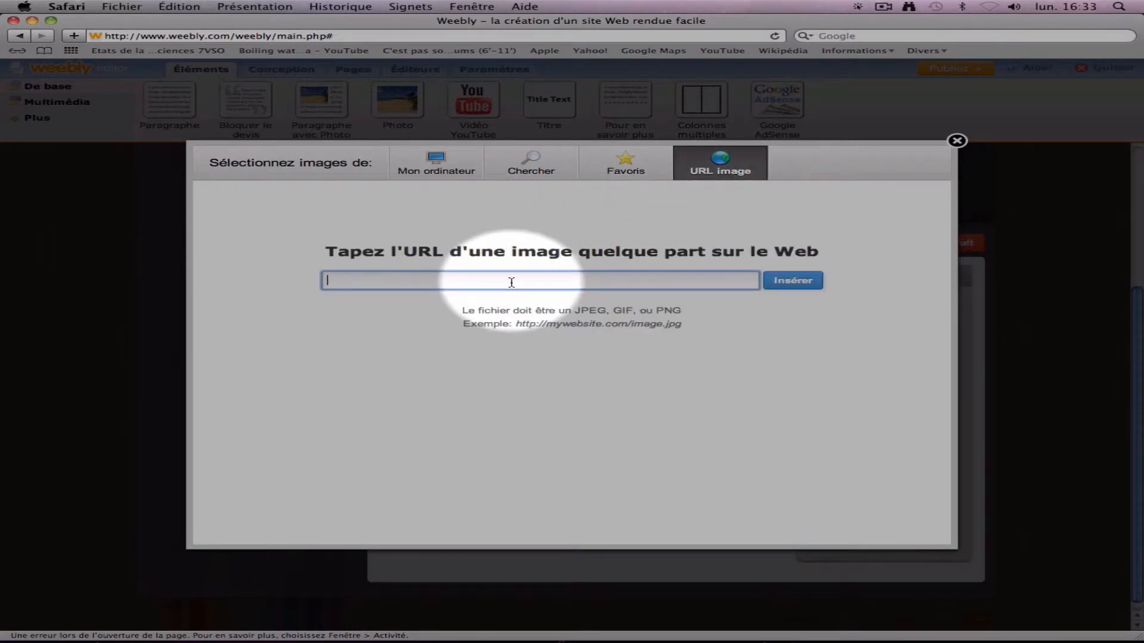
{"action": "key", "text": "super+v"}
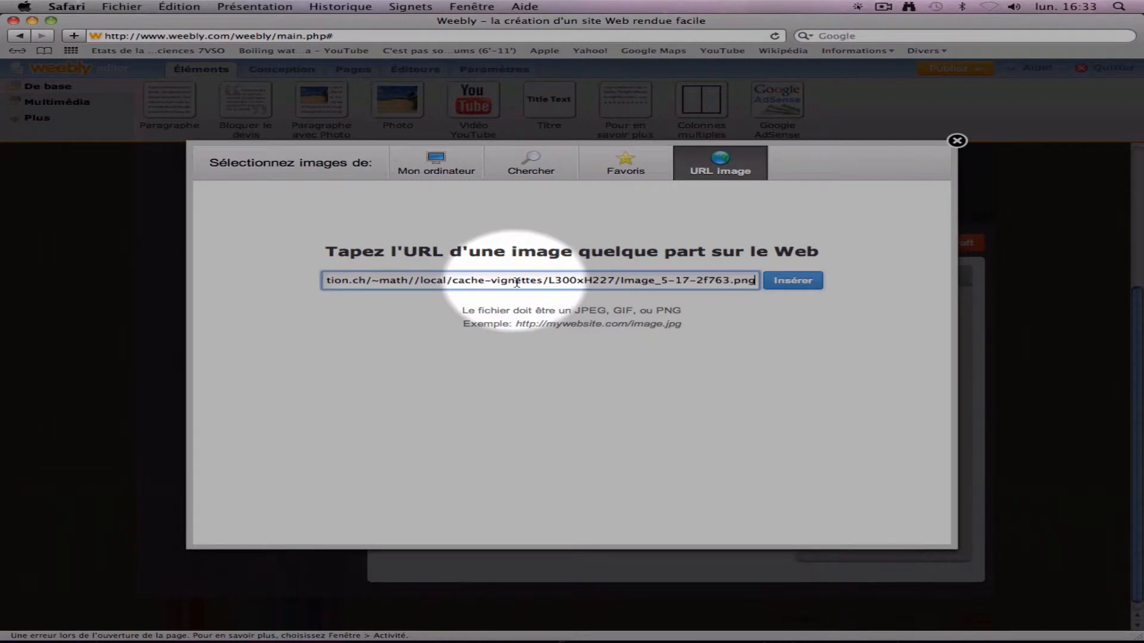
{"action": "left_click", "coordinate": [793, 283]}
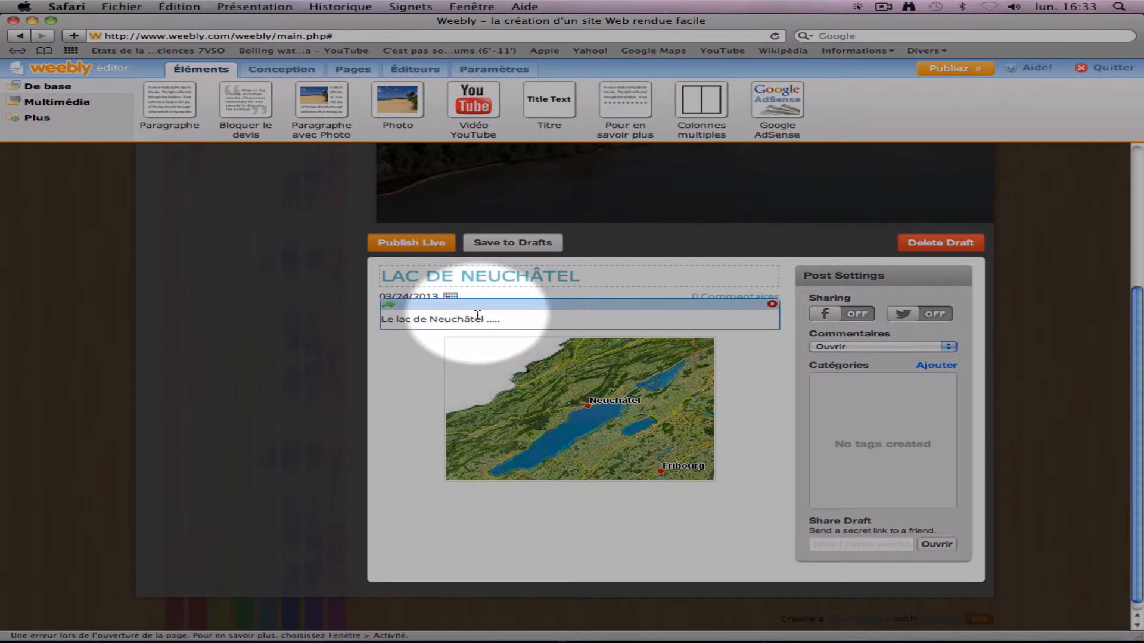
Move the paragraph below the map image in the post.
{"action": "left_click", "coordinate": [533, 380]}
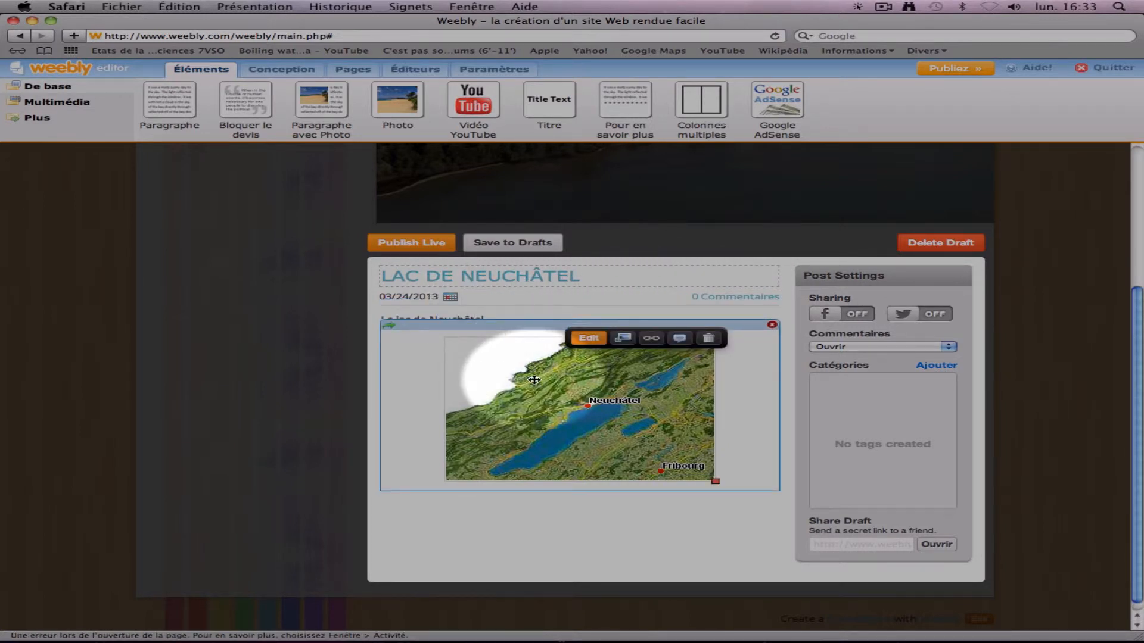
{"action": "left_click", "coordinate": [491, 318]}
{"action": "left_click", "coordinate": [527, 370]}
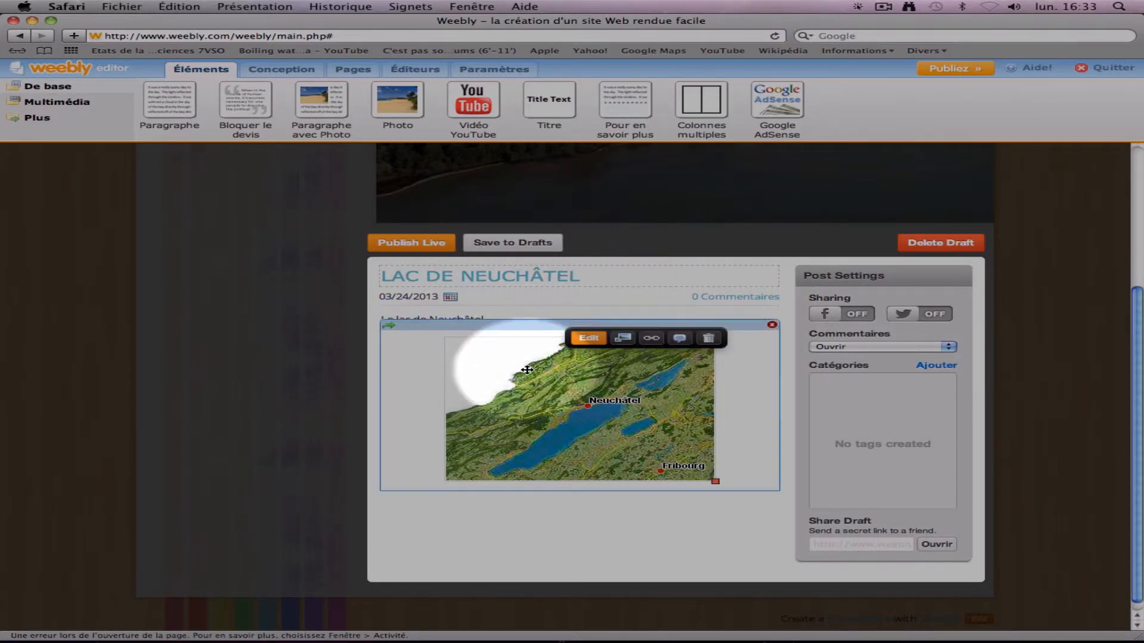
{"action": "left_click", "coordinate": [520, 318]}
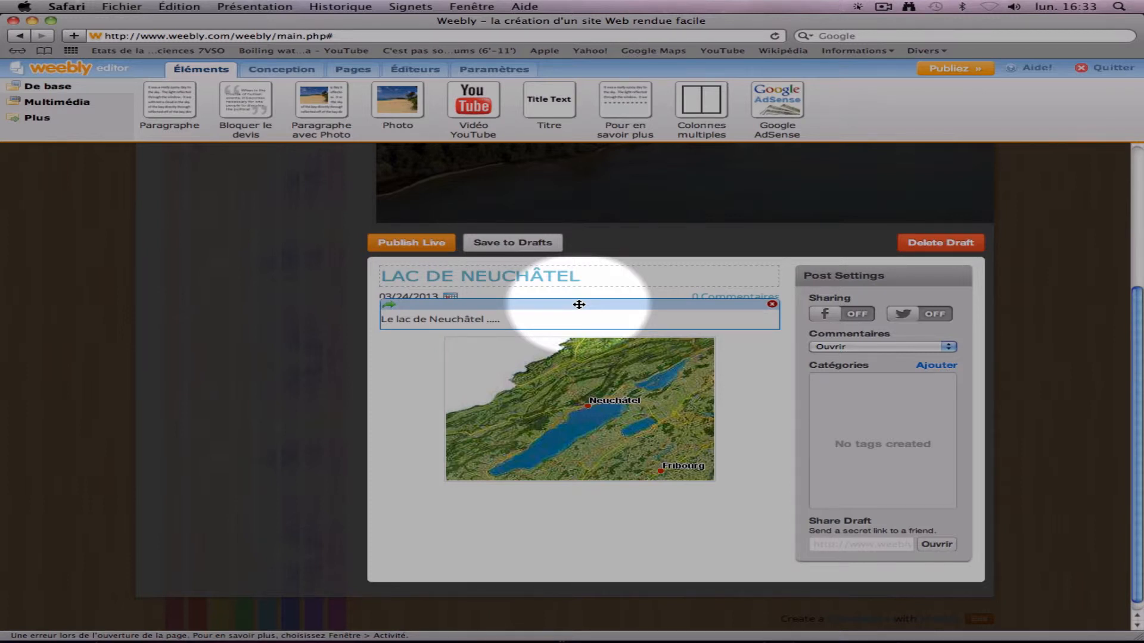
{"action": "left_click_drag", "start_coordinate": [579, 304], "coordinate": [582, 473]}
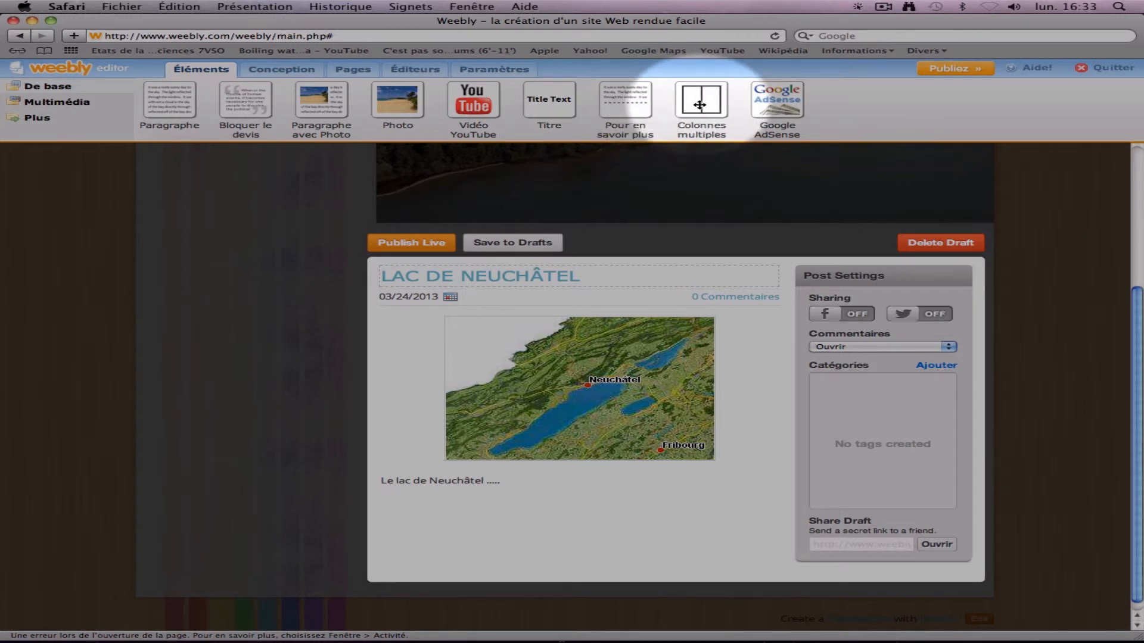
Insert a two-column layout above the map image, placing the map in the left column and the paragraph in the right column.
{"action": "left_click_drag", "start_coordinate": [699, 104], "coordinate": [527, 318]}
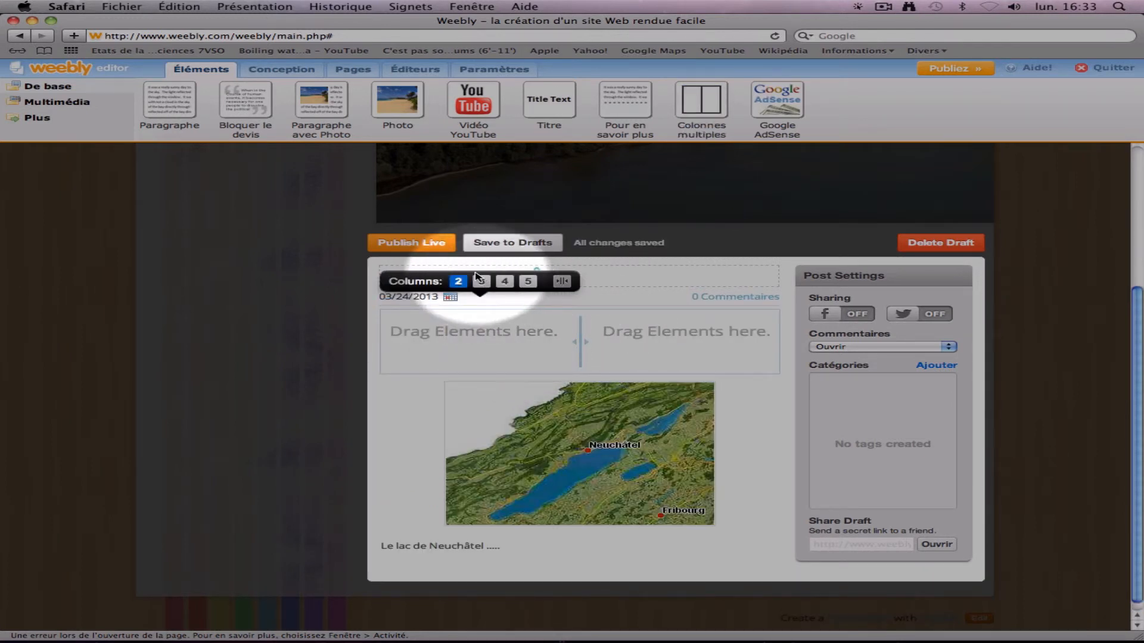
{"action": "mouse_move", "coordinate": [549, 373]}
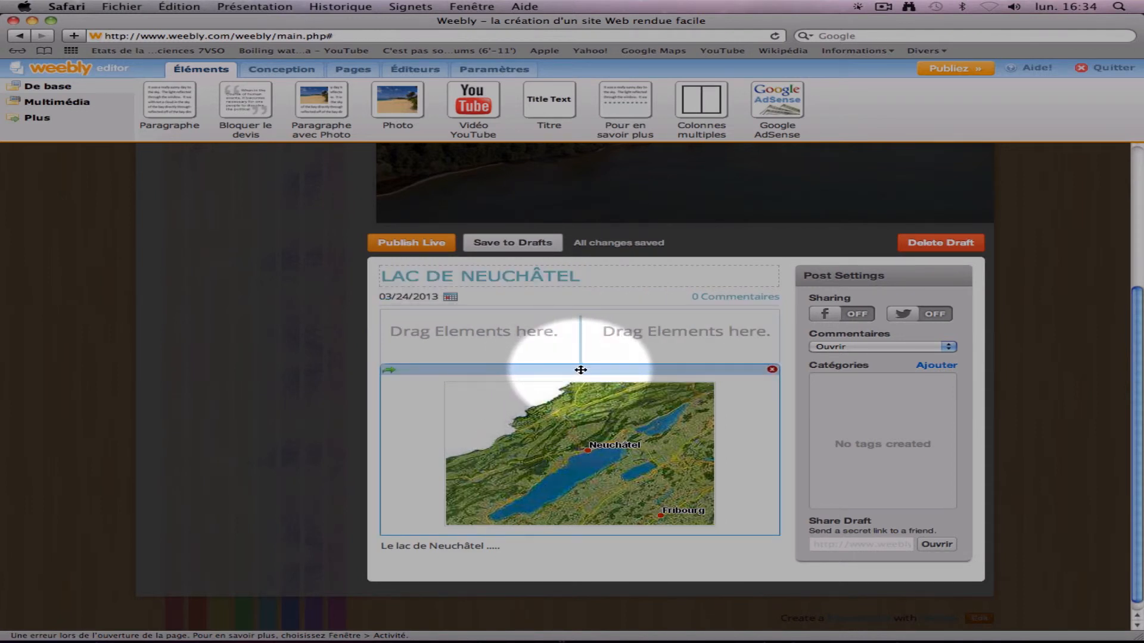
{"action": "left_click_drag", "start_coordinate": [581, 370], "coordinate": [524, 340]}
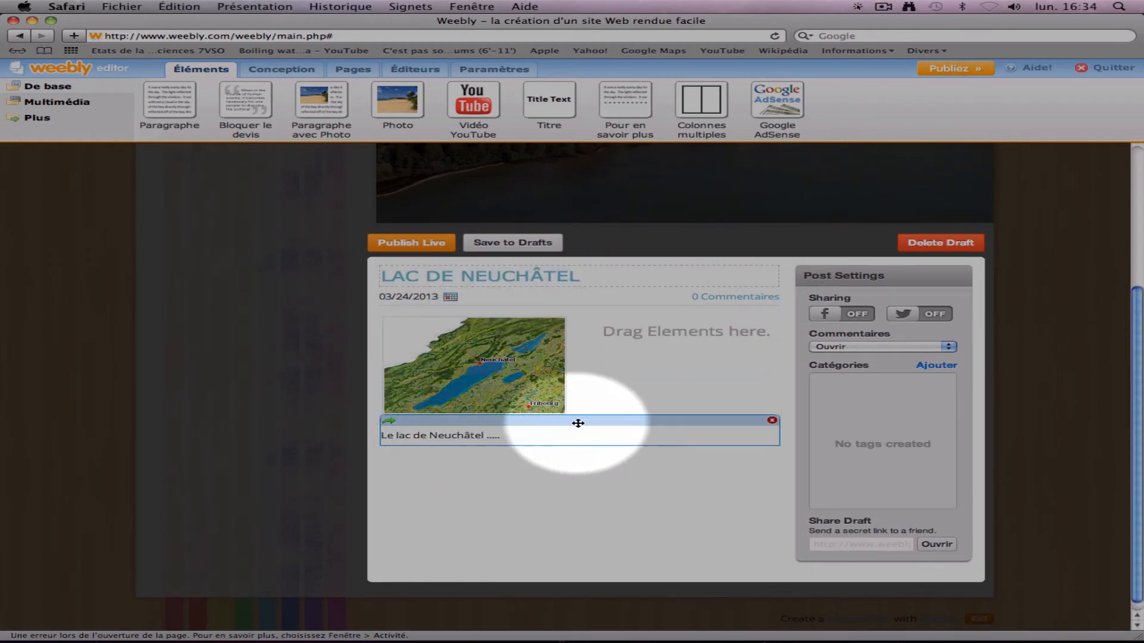
{"action": "left_click_drag", "start_coordinate": [584, 419], "coordinate": [682, 375]}
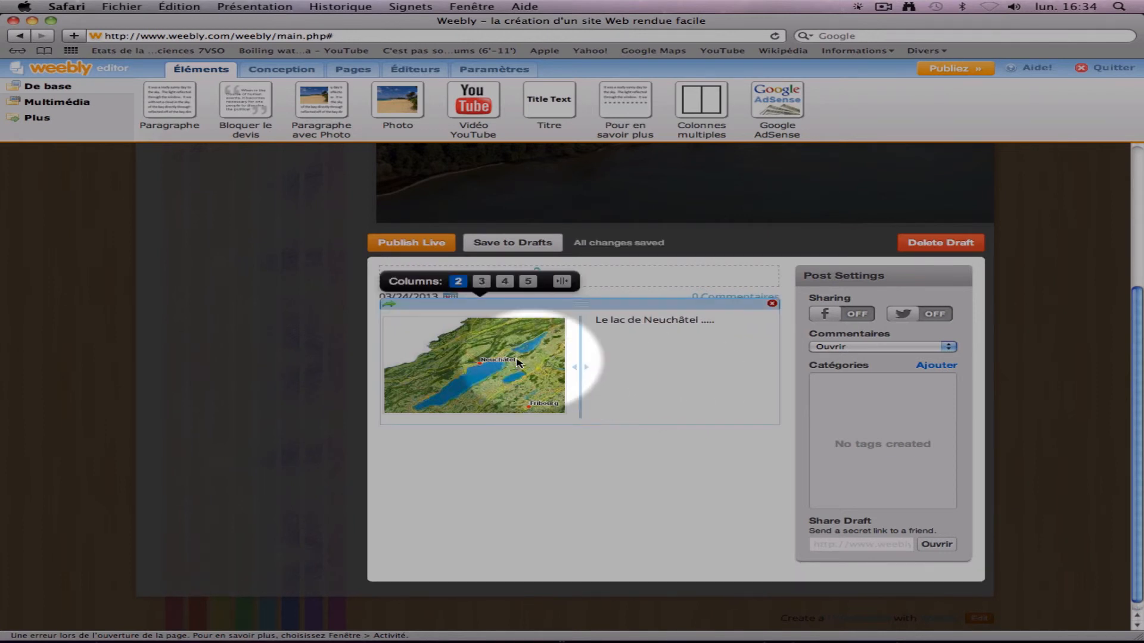
{"action": "left_click", "coordinate": [483, 369]}
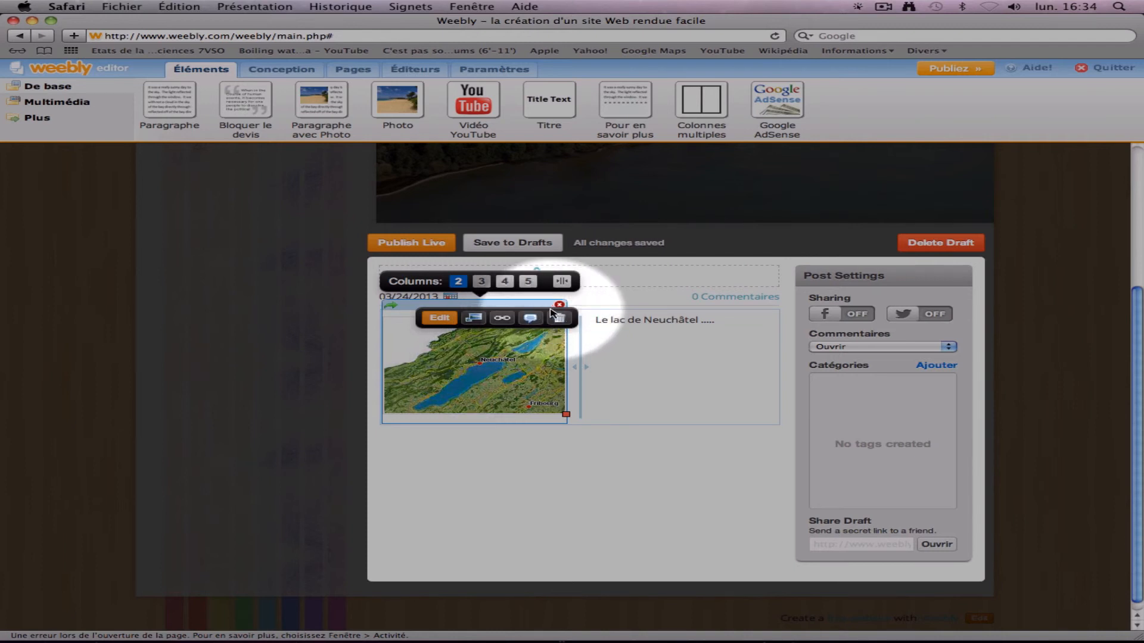
{"action": "left_click", "coordinate": [441, 318]}
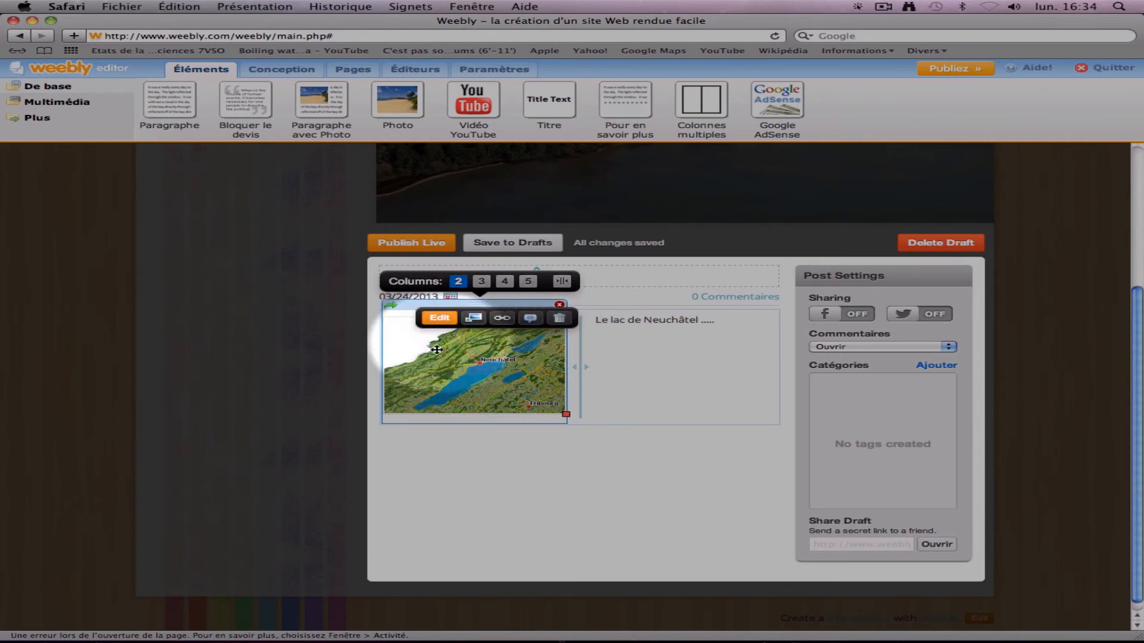
{"action": "left_click", "coordinate": [560, 305]}
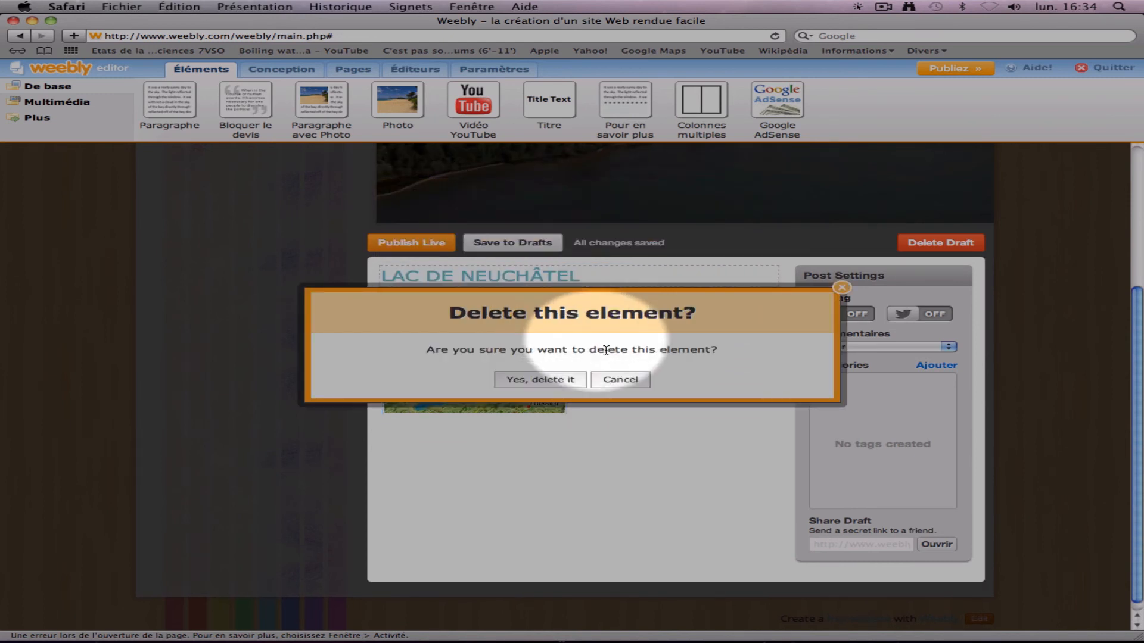
{"action": "left_click", "coordinate": [623, 380]}
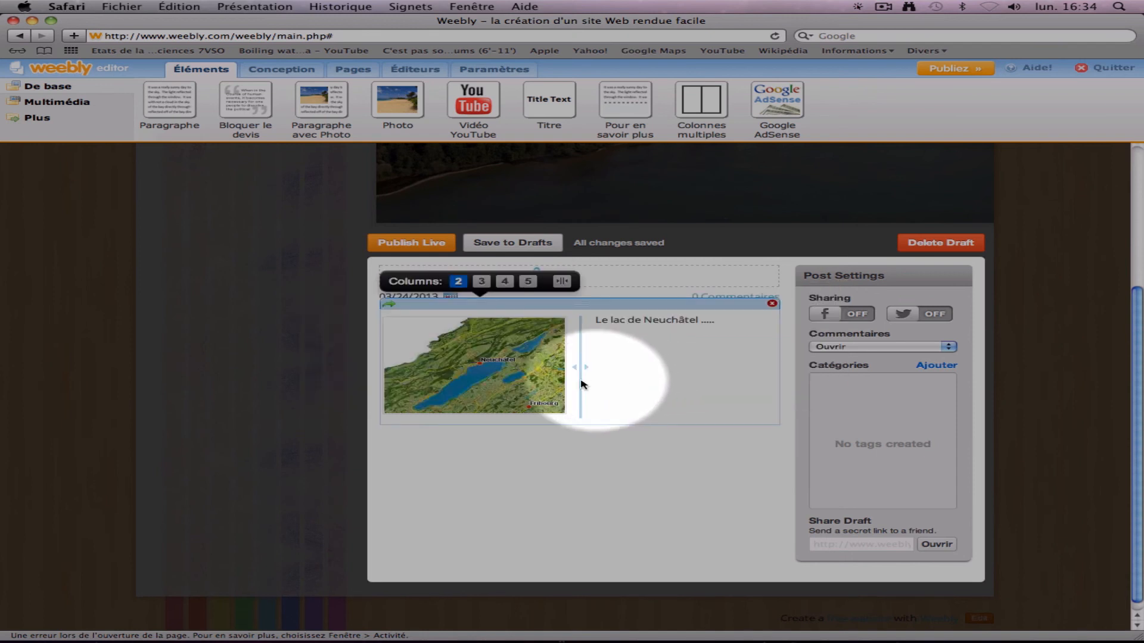